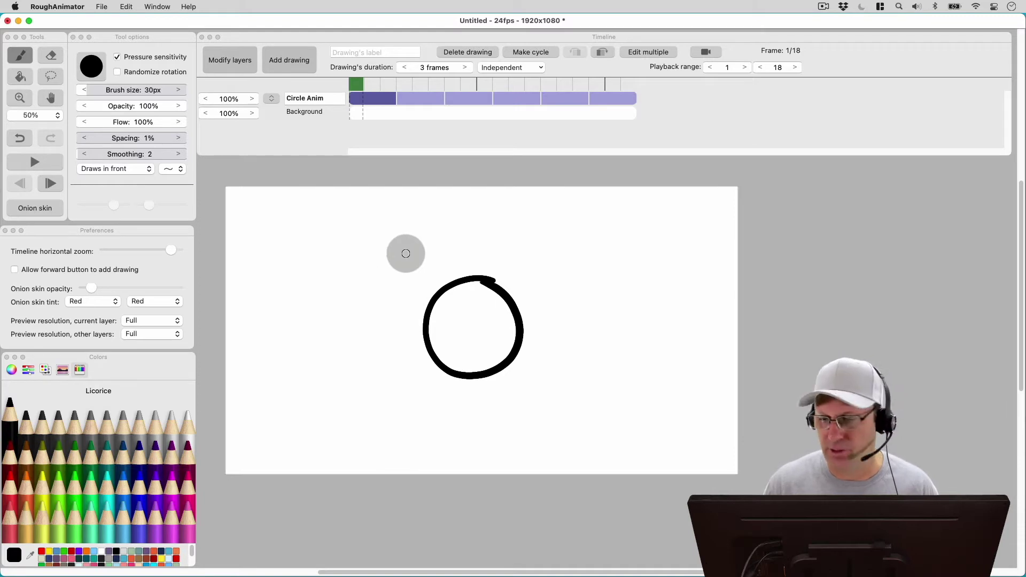
Step: Play and stop the circle animation, then import AudioTest.wav as an audio layer above Circle Anim
click(30, 166)
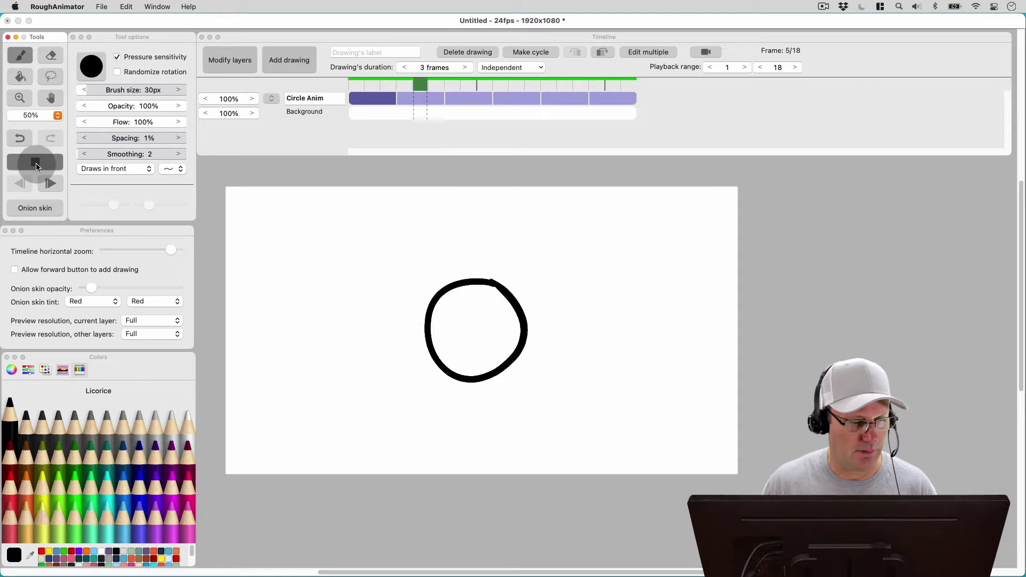
click(35, 162)
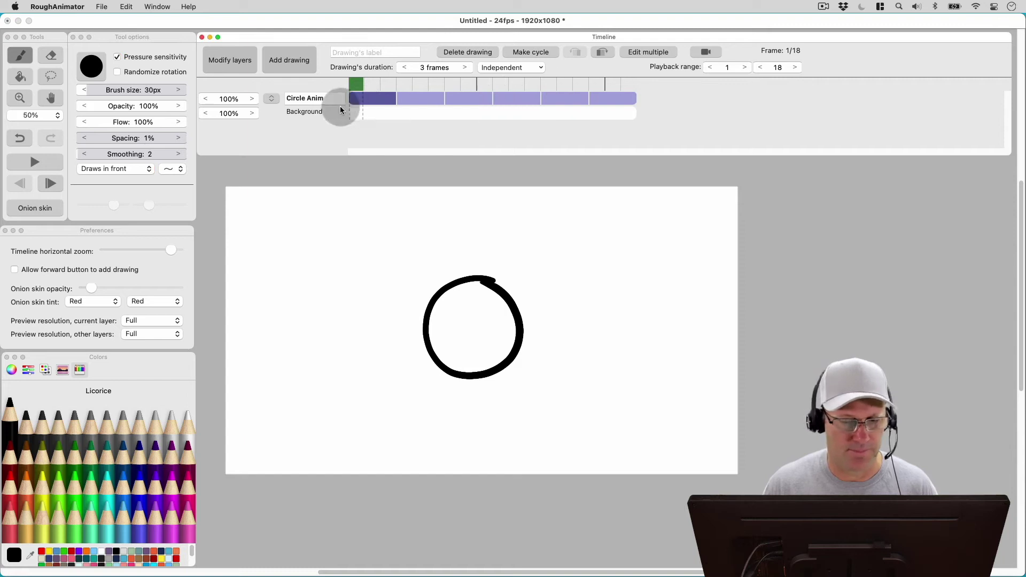
click(102, 7)
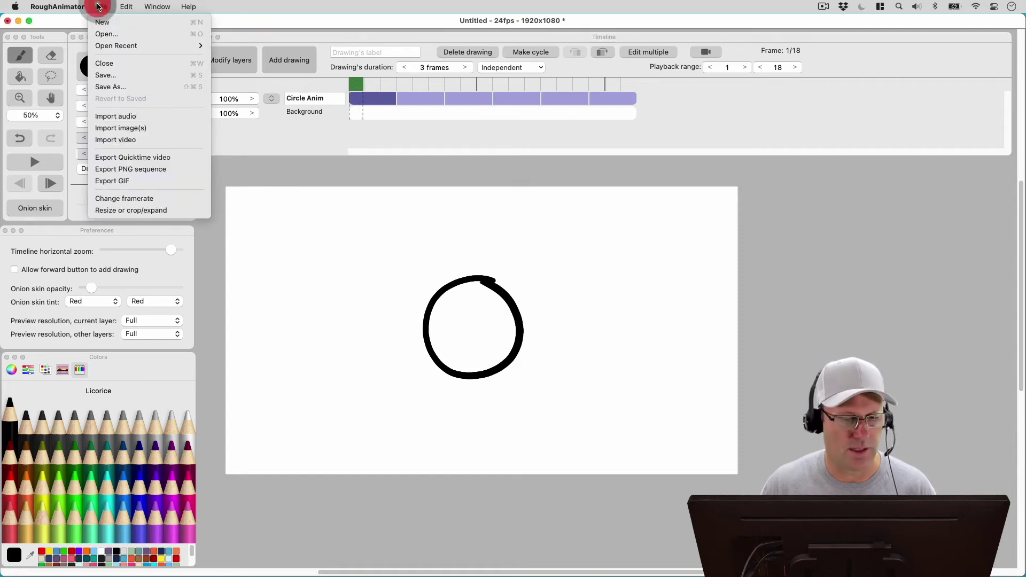
click(130, 118)
click(454, 183)
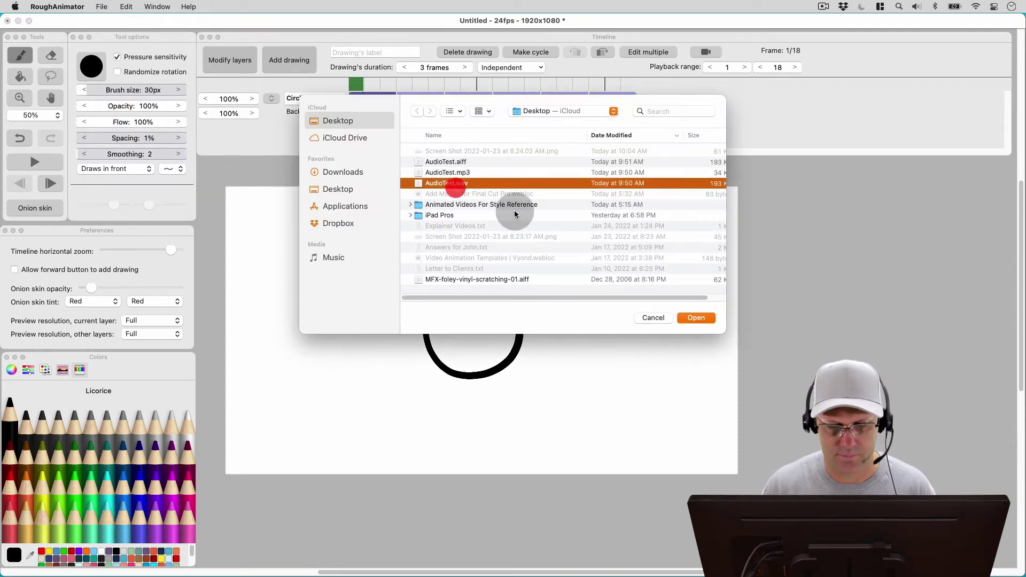
click(696, 318)
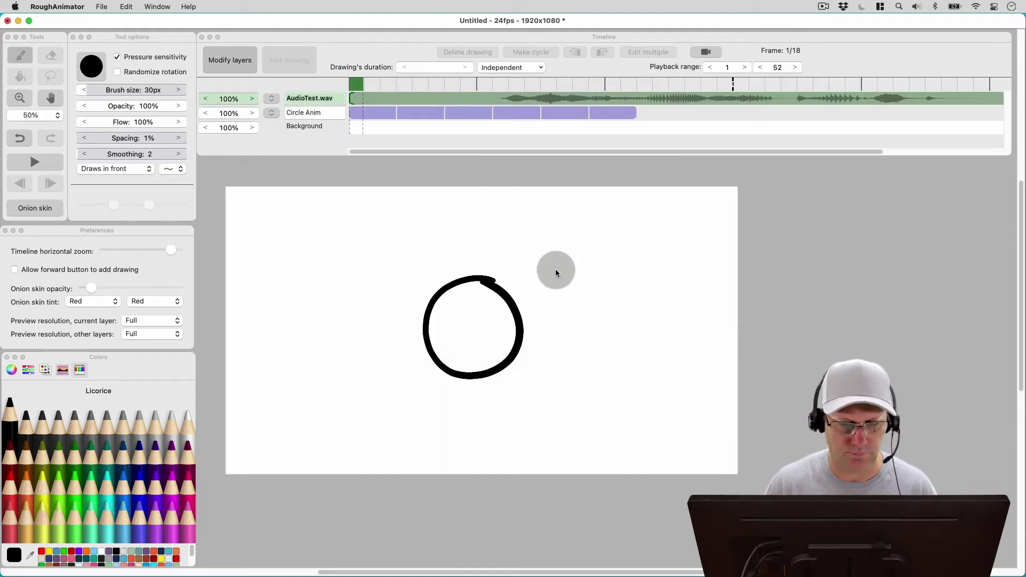
click(294, 93)
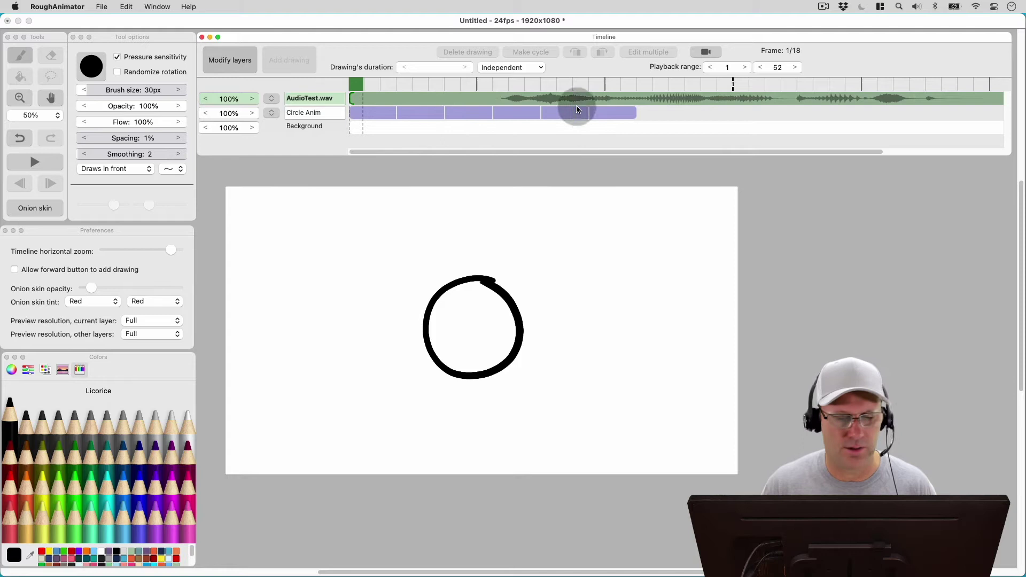
Step: Drag the Timeline horizontal zoom slider to zoom out, then play the animation with sound and stop at frame 33
click(46, 231)
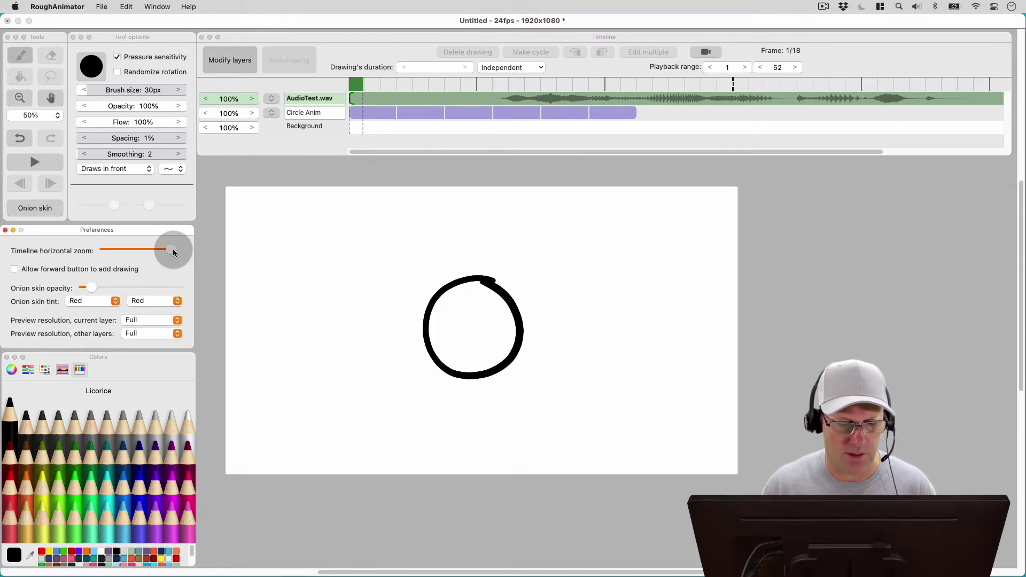
mouse_move(173, 248)
mouse_down()
mouse_move(153, 249)
mouse_move(166, 248)
mouse_up()
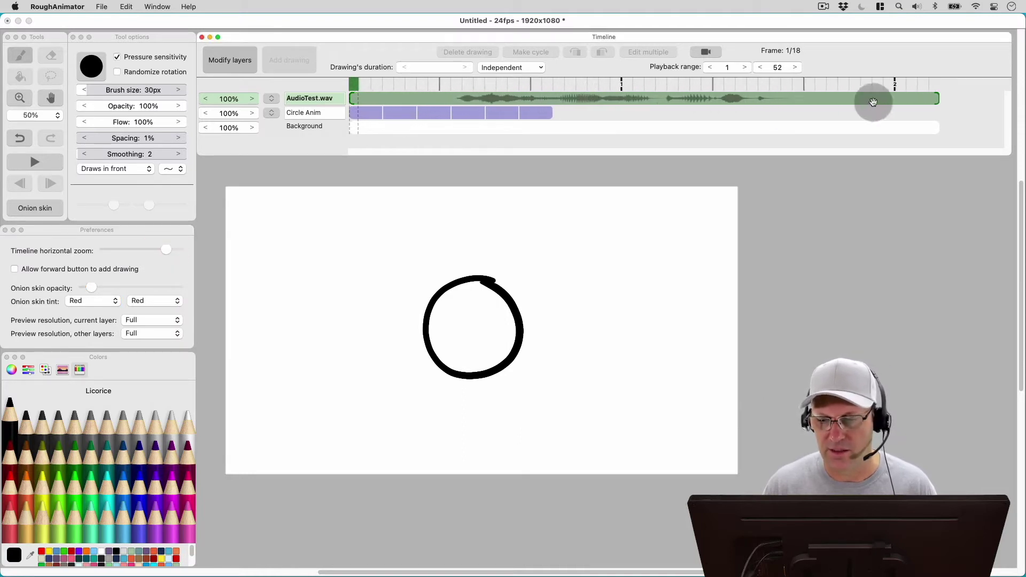
click(19, 146)
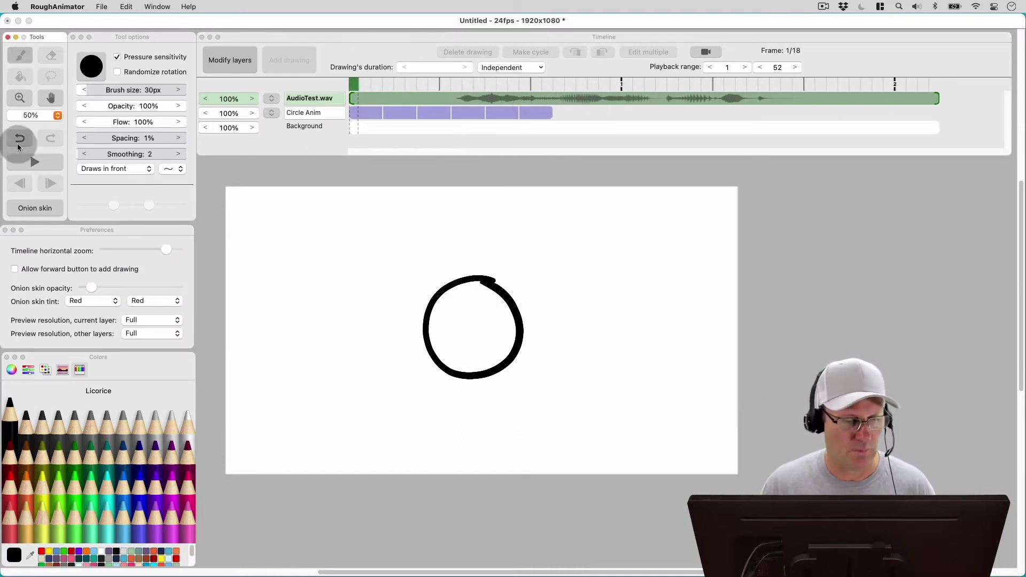
click(32, 162)
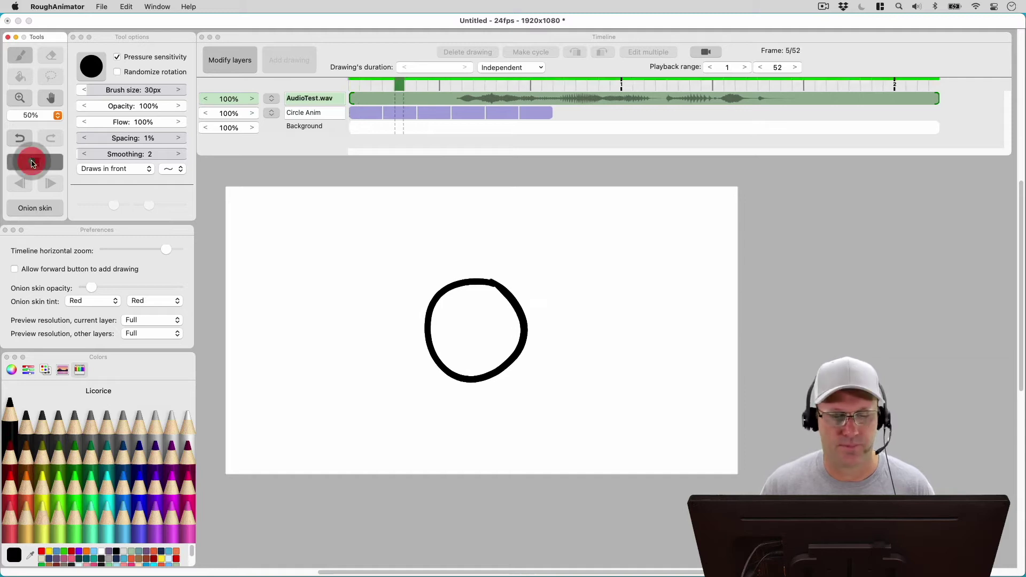
click(96, 36)
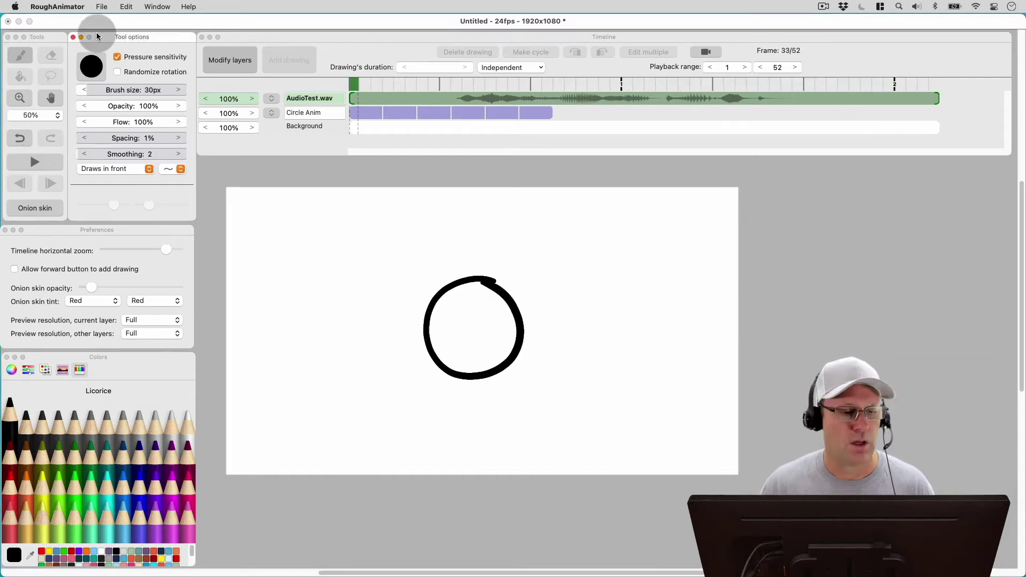
click(57, 7)
Step: Check that About RoughAnimator shows version 2.11 for macOS, then close it
click(69, 16)
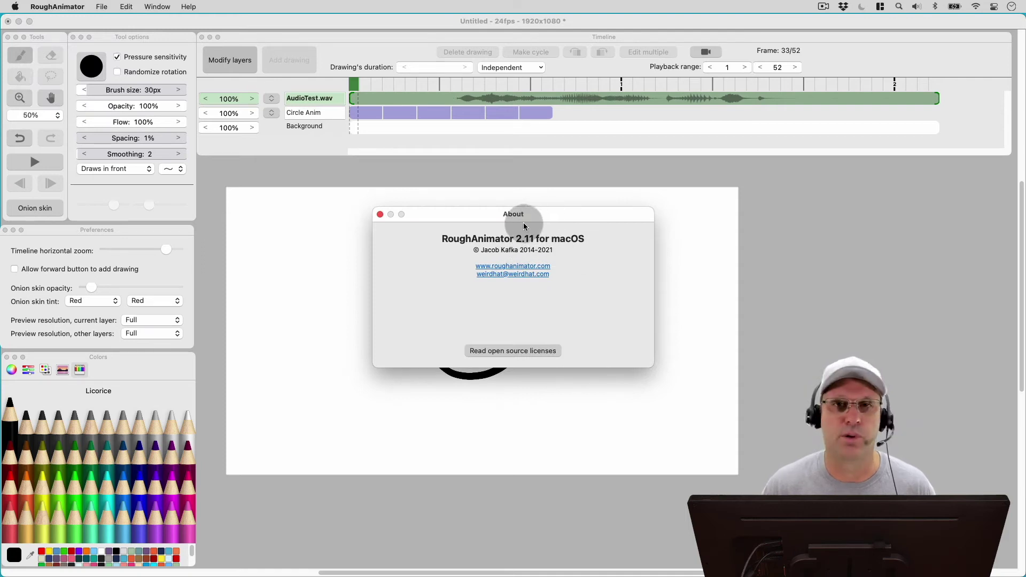
click(379, 214)
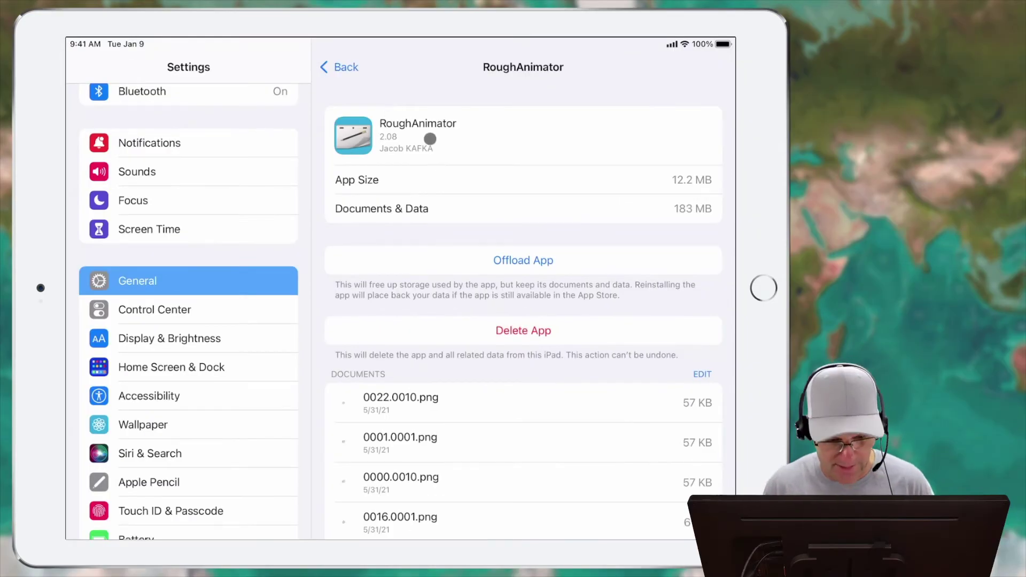
Step: Return to the iPad home screen, launch RoughAnimator and open the Audio Test project
key(super+h)
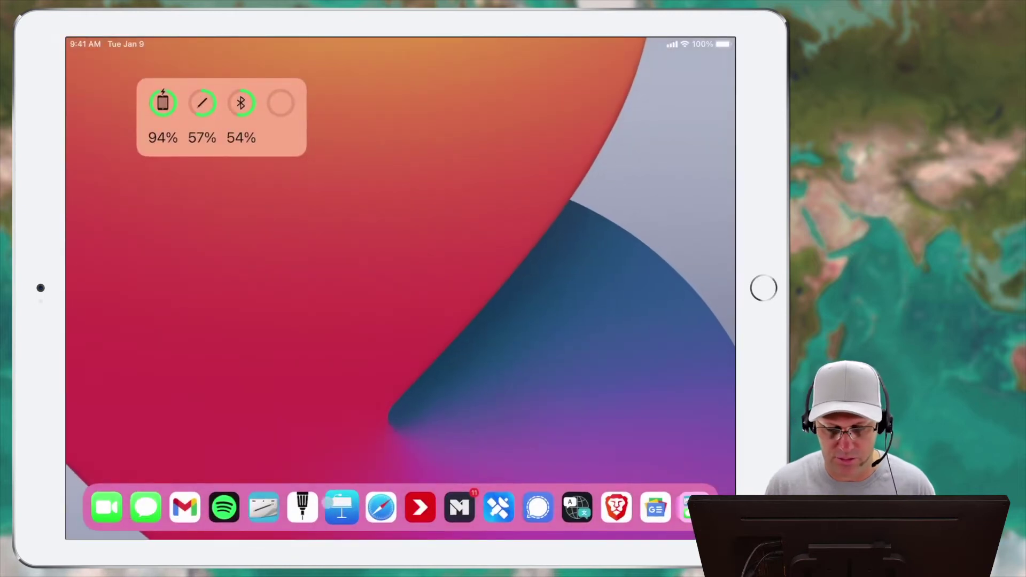
click(264, 507)
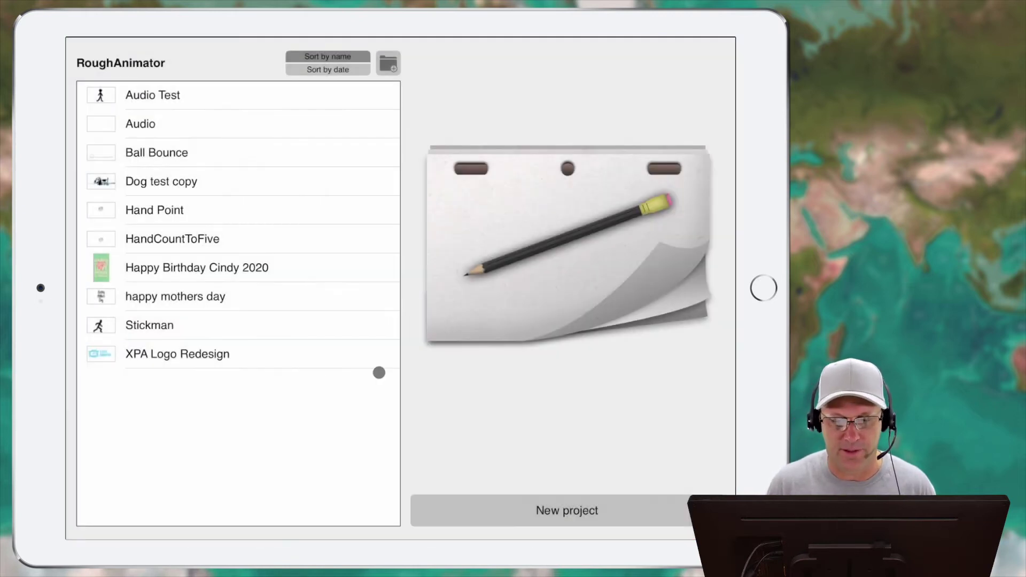
click(151, 96)
click(556, 465)
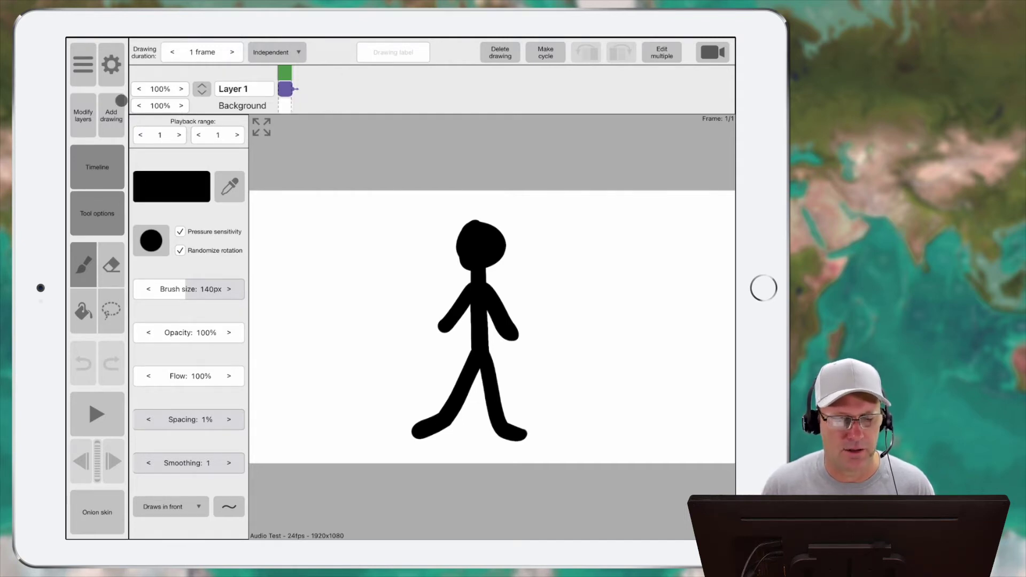
Step: Import the Test Audio file from Audio Files into the Audio Test project
click(85, 70)
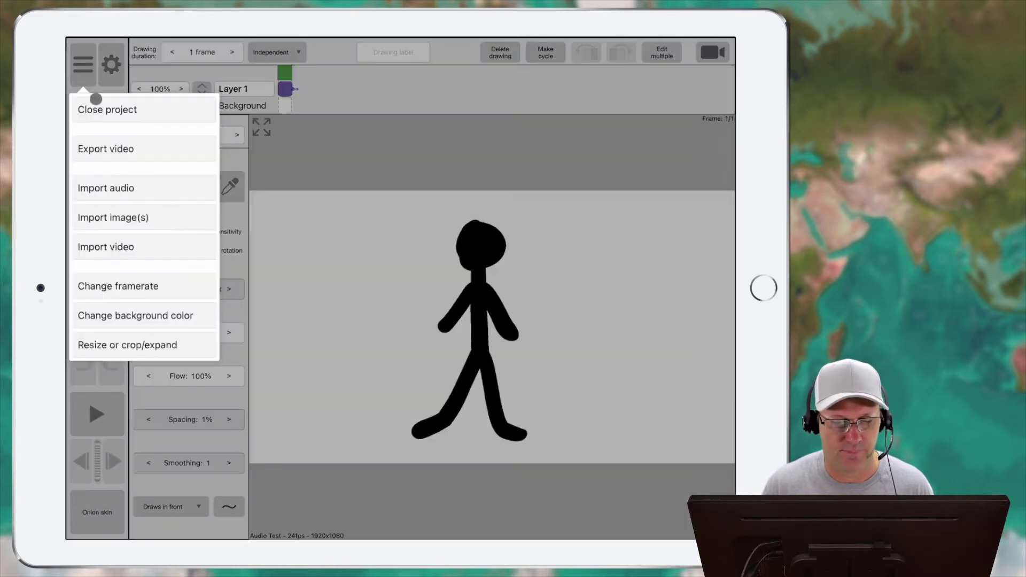
click(130, 191)
click(319, 308)
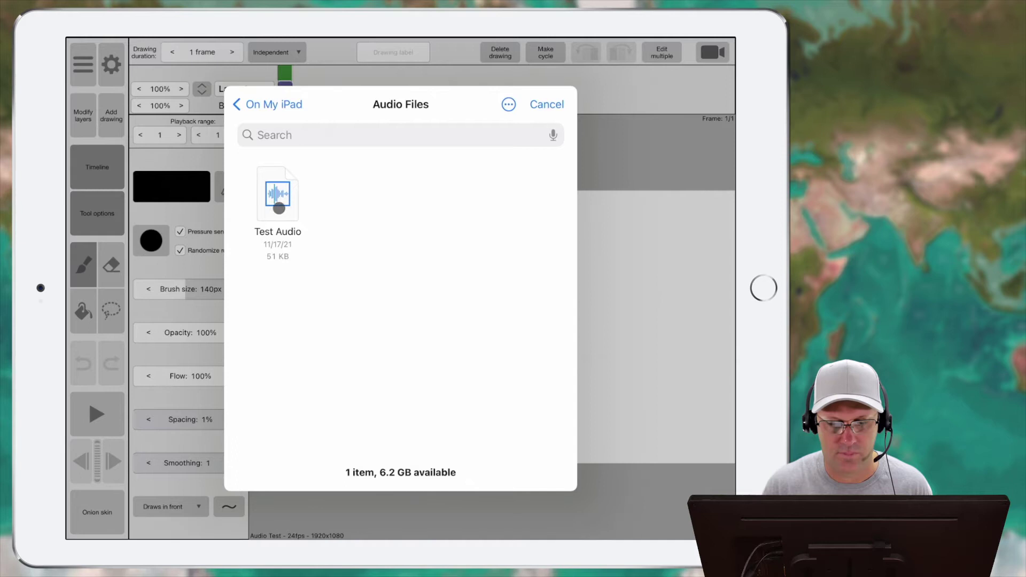
click(279, 207)
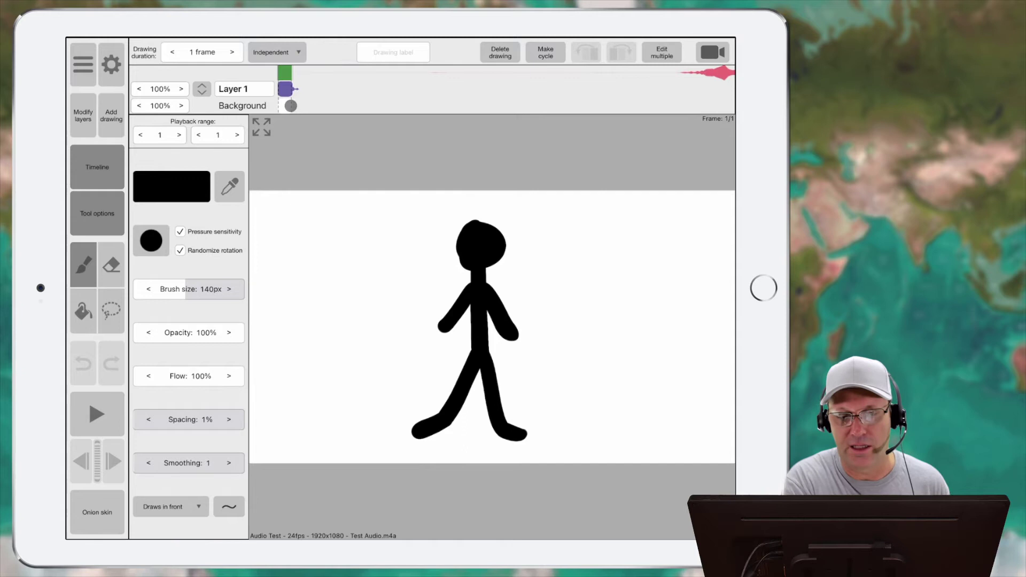
scroll(291, 89, down, 3)
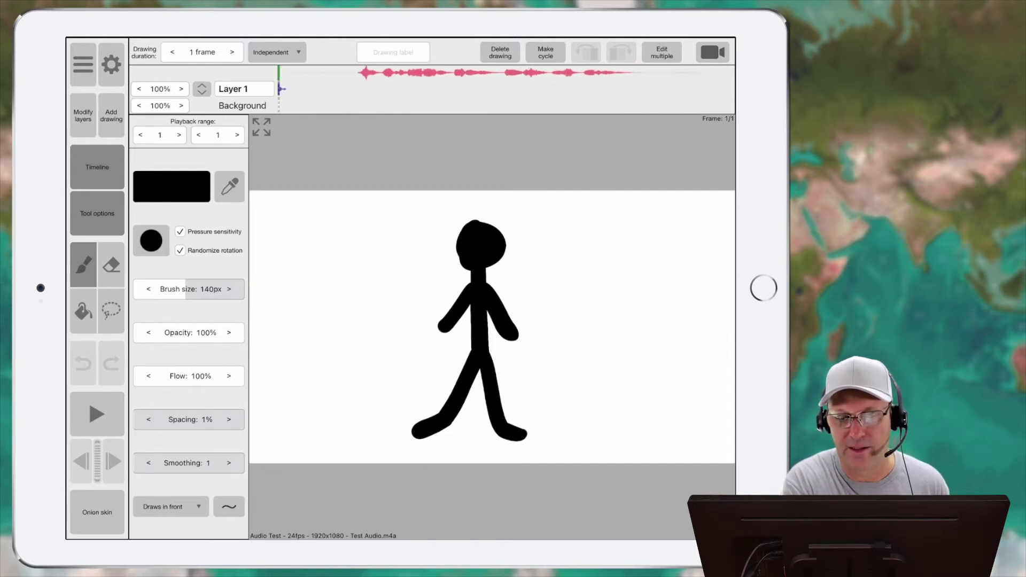
click(315, 95)
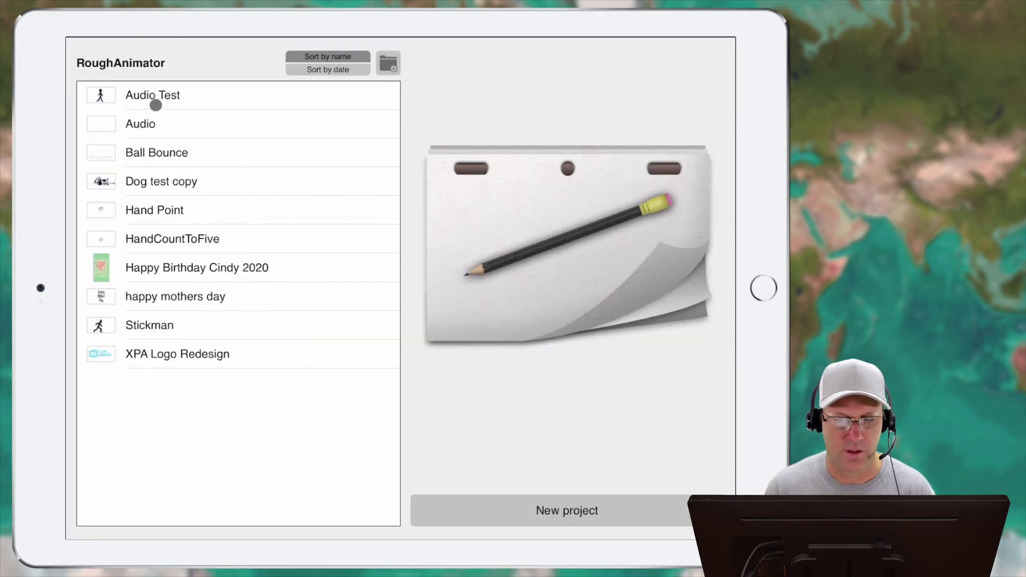
Step: Open the Audio Test project and delete its existing test-audio layer
click(158, 95)
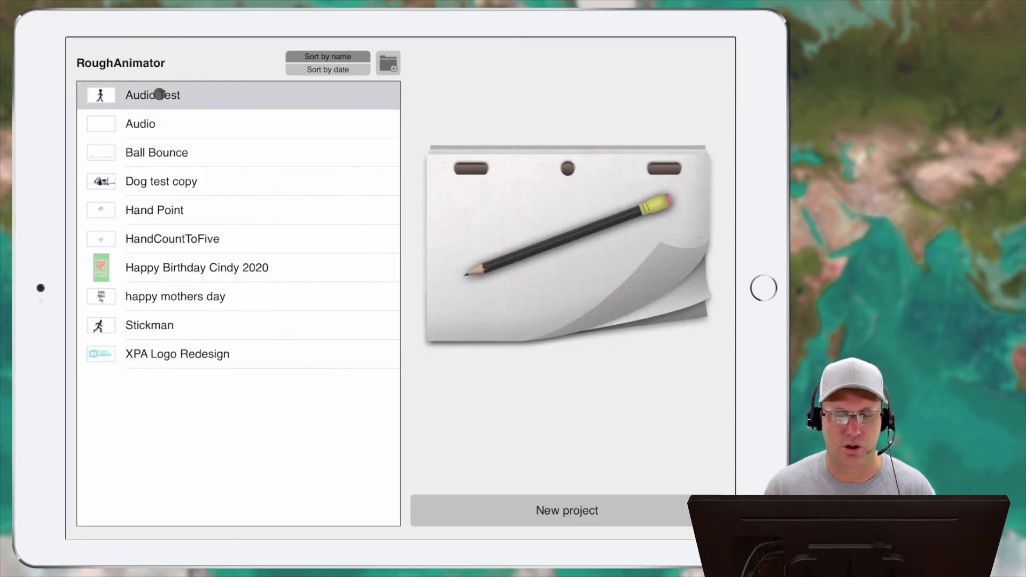
click(565, 460)
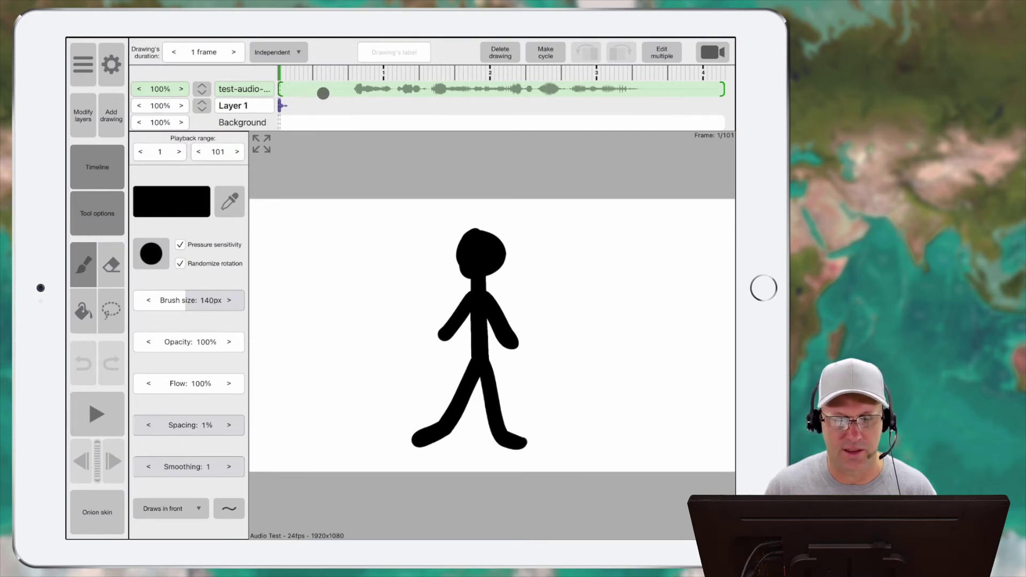
click(312, 89)
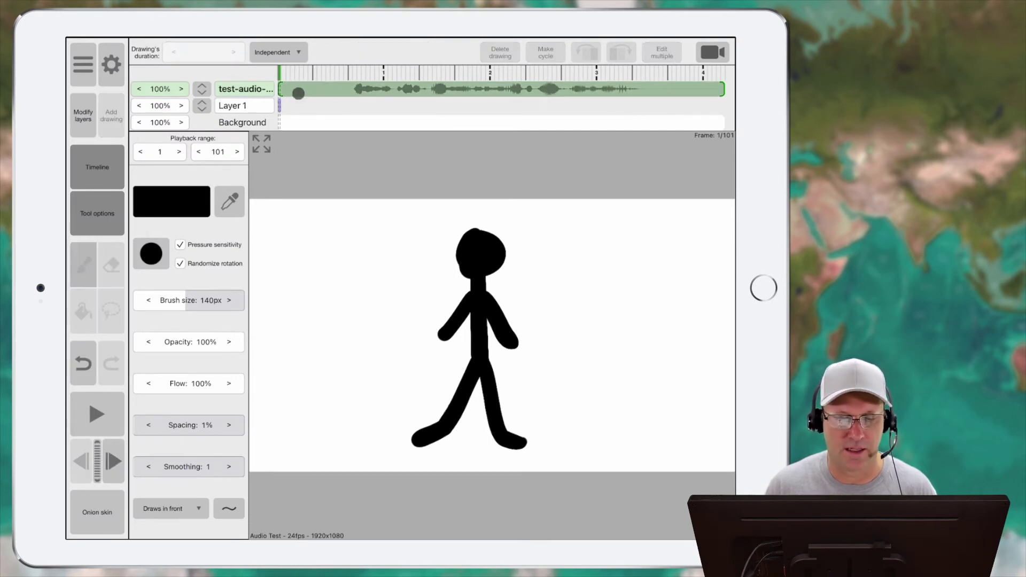
click(83, 117)
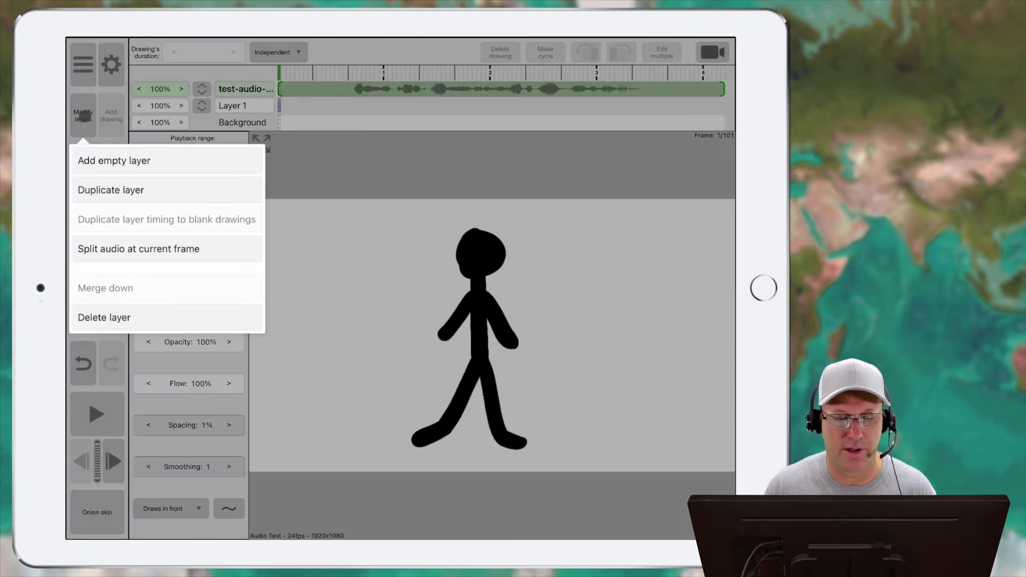
click(122, 318)
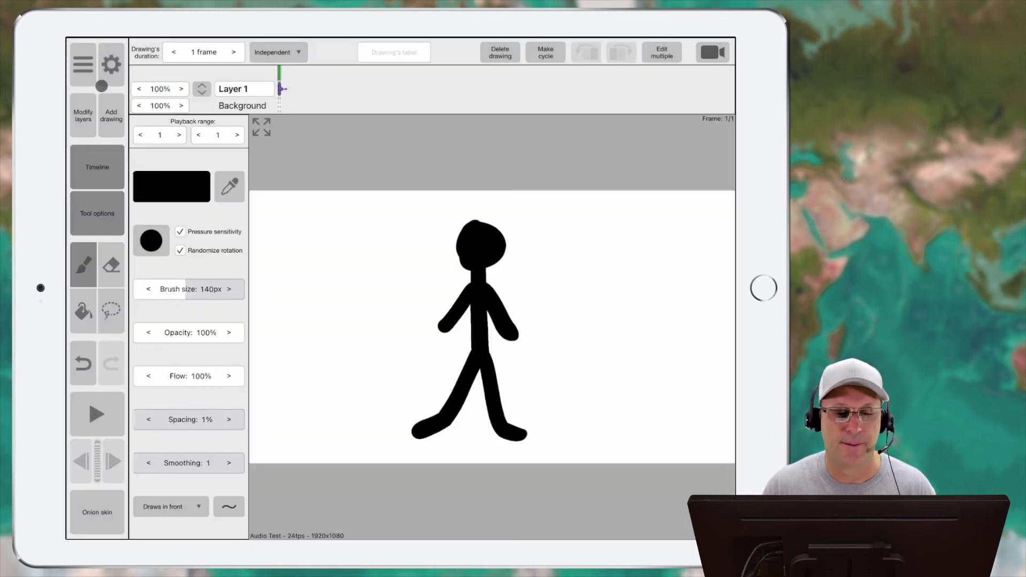
Step: Bring up the Import audio file browser showing the Audio Files picker
click(82, 66)
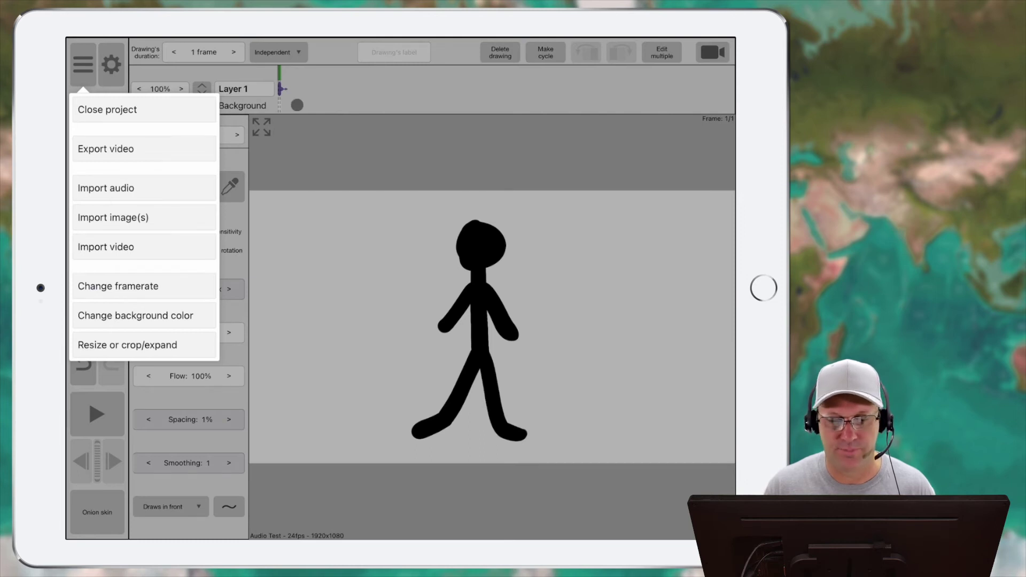
click(340, 89)
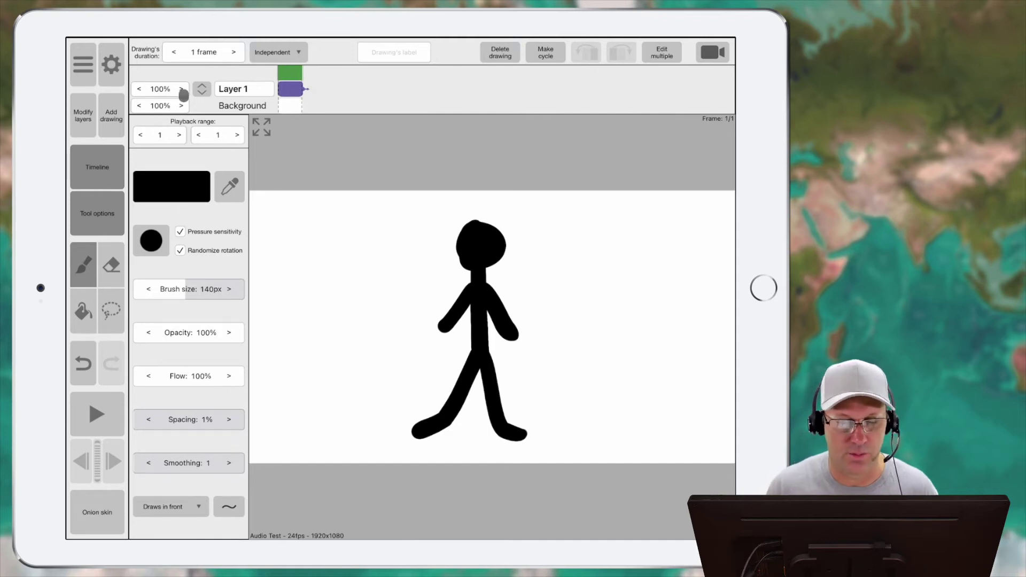
click(83, 64)
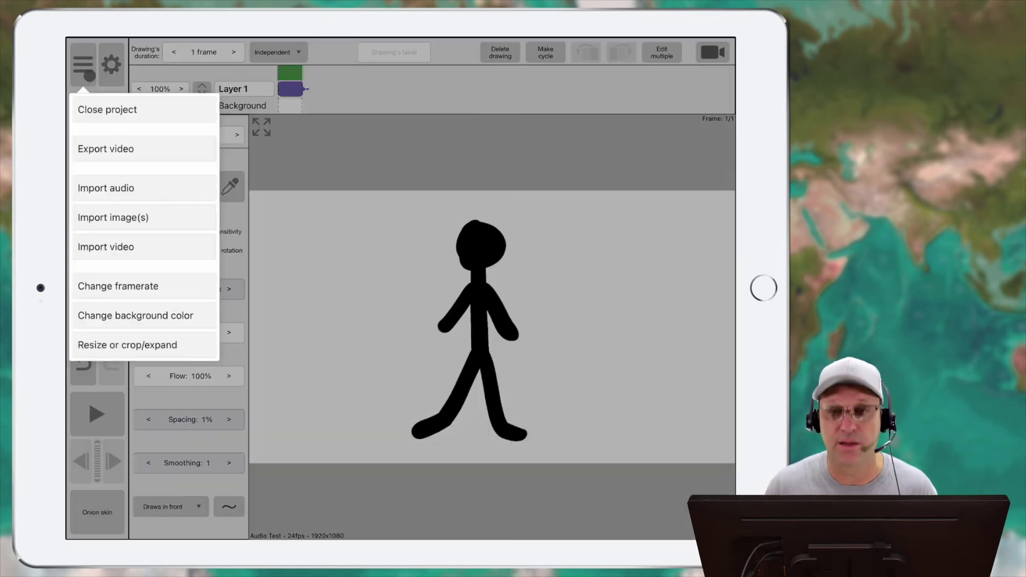
click(128, 190)
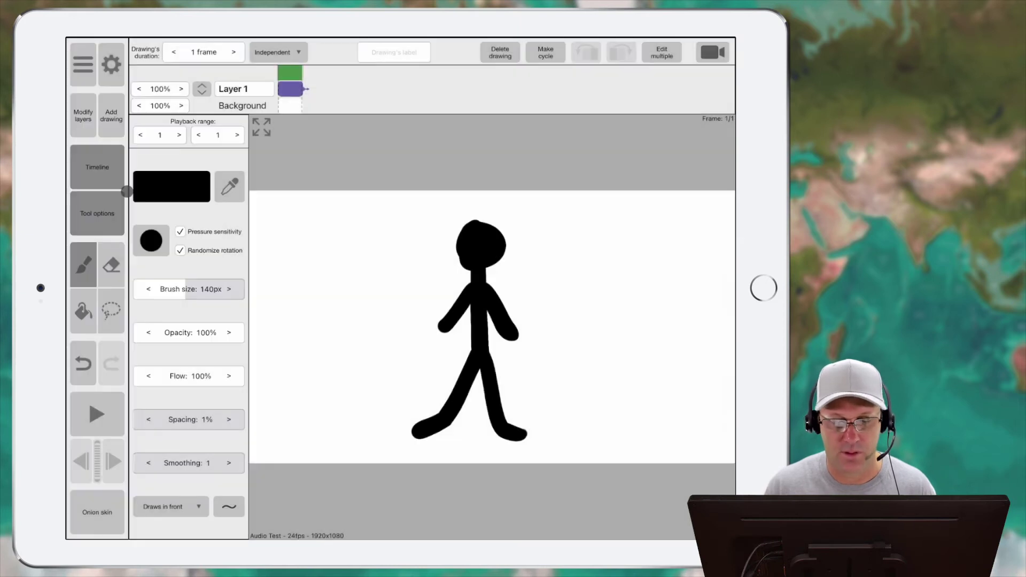
click(327, 298)
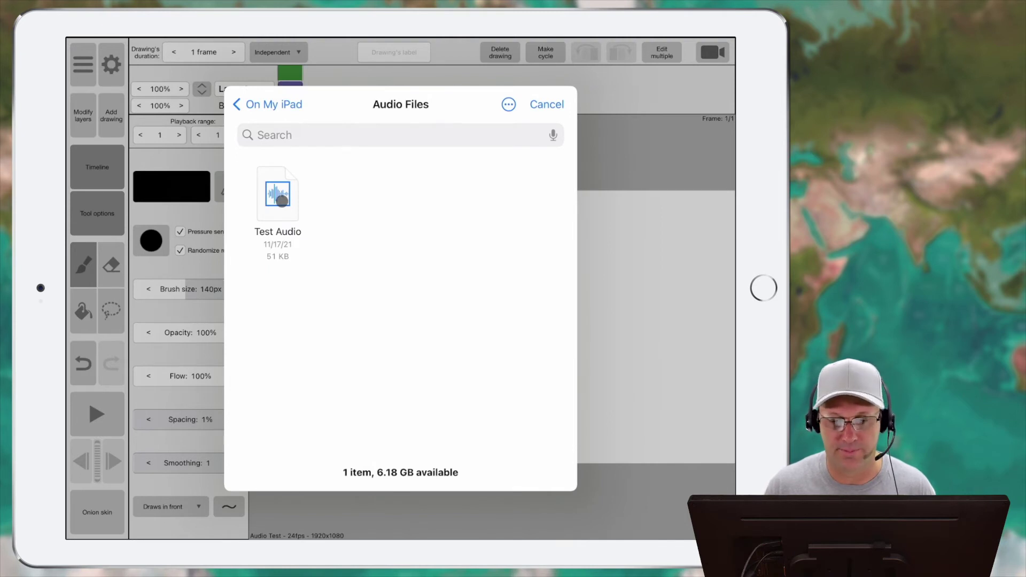
Step: Import Test Audio as a new track and move the playhead from frame 22 to frame 62
click(281, 200)
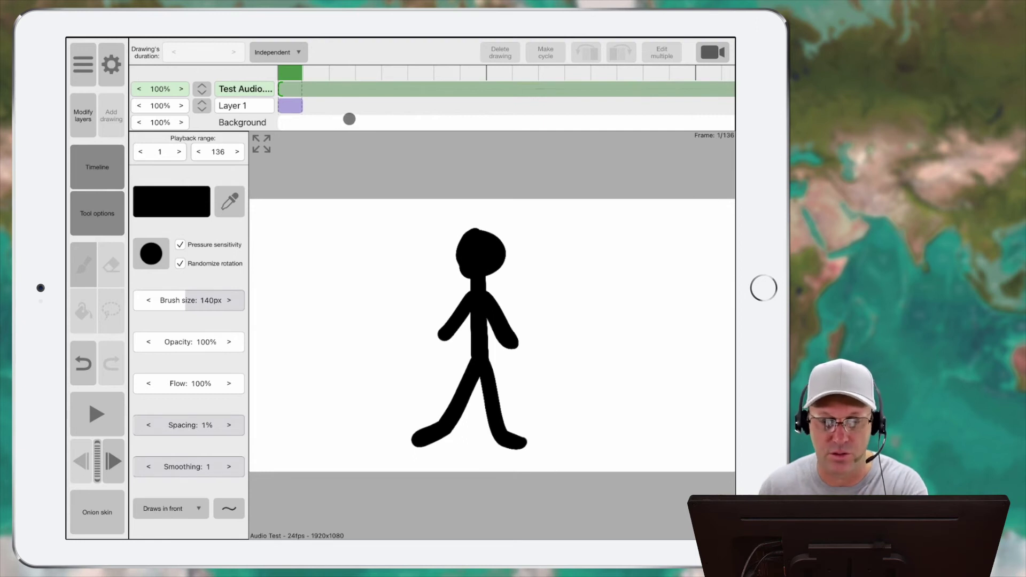
scroll(348, 120, down, 3)
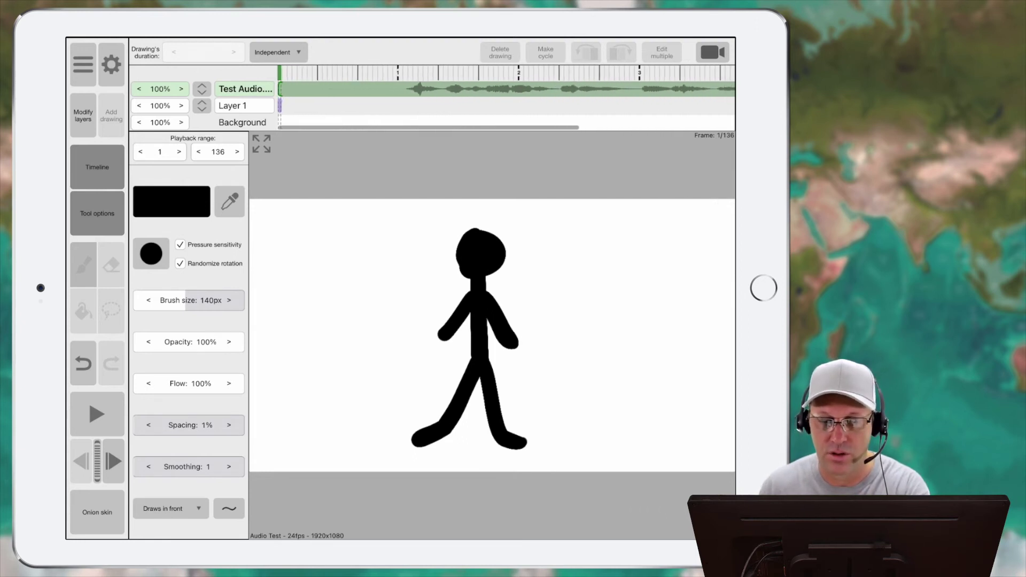
click(385, 73)
scroll(481, 96, down, 3)
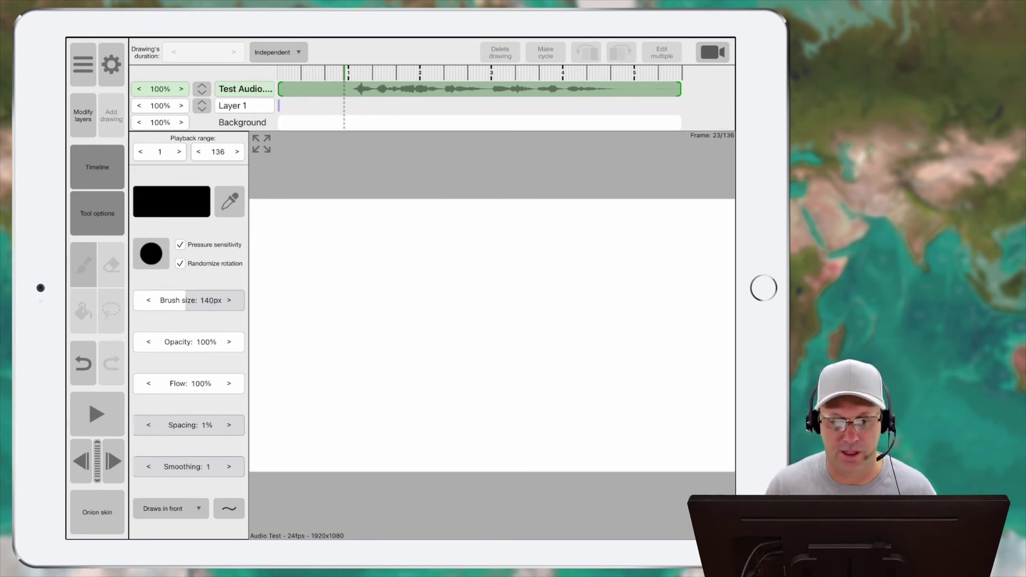
drag(477, 87, 459, 71)
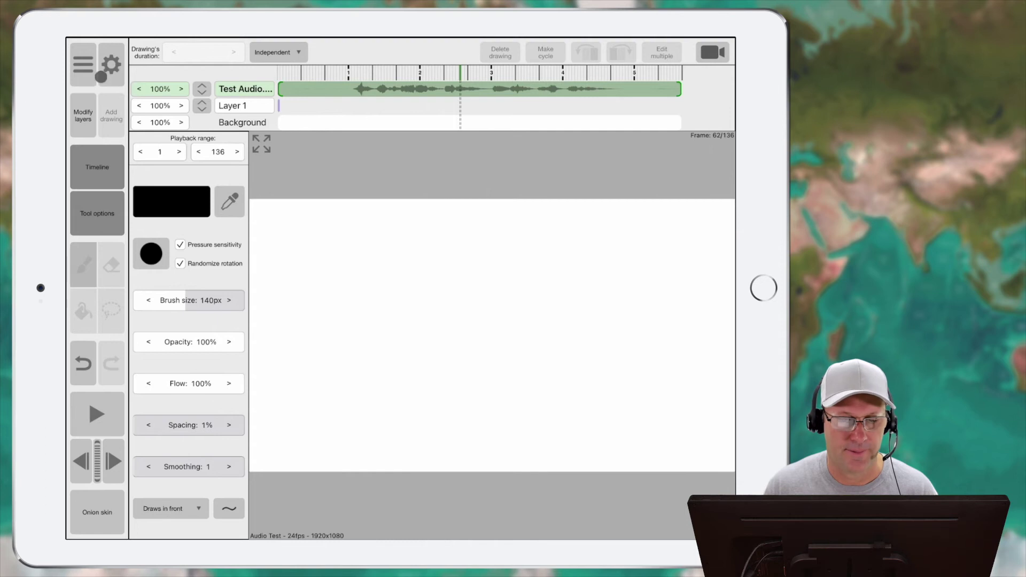
Step: Import a second Test Audio track and drag it later, extending playback to 261 frames
click(86, 66)
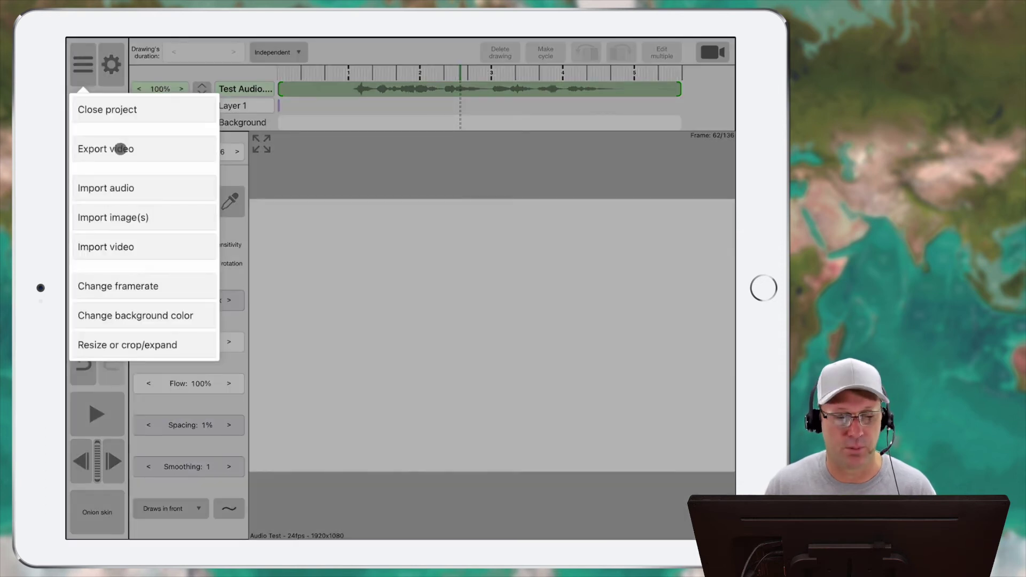
click(126, 191)
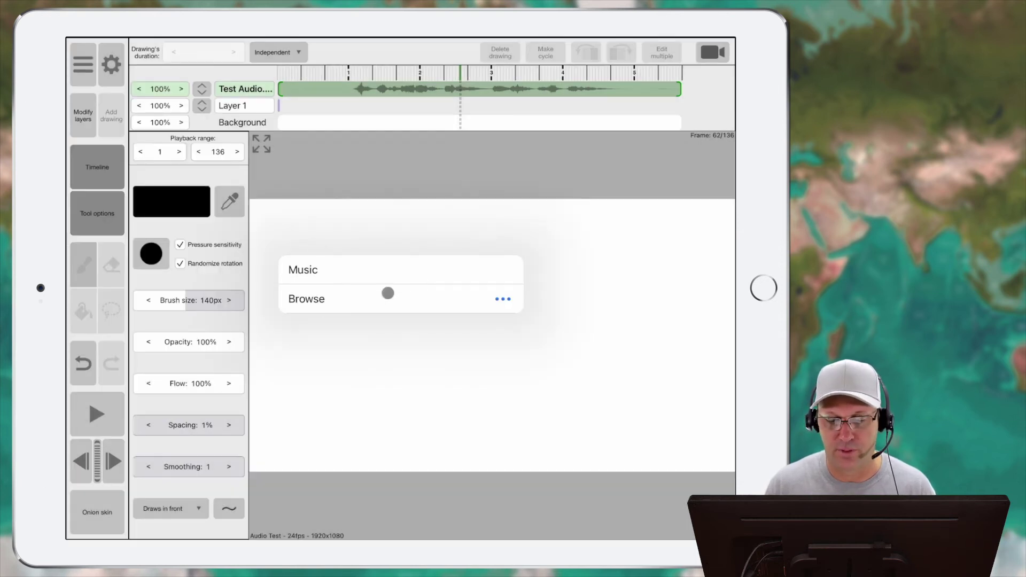
click(313, 299)
click(278, 214)
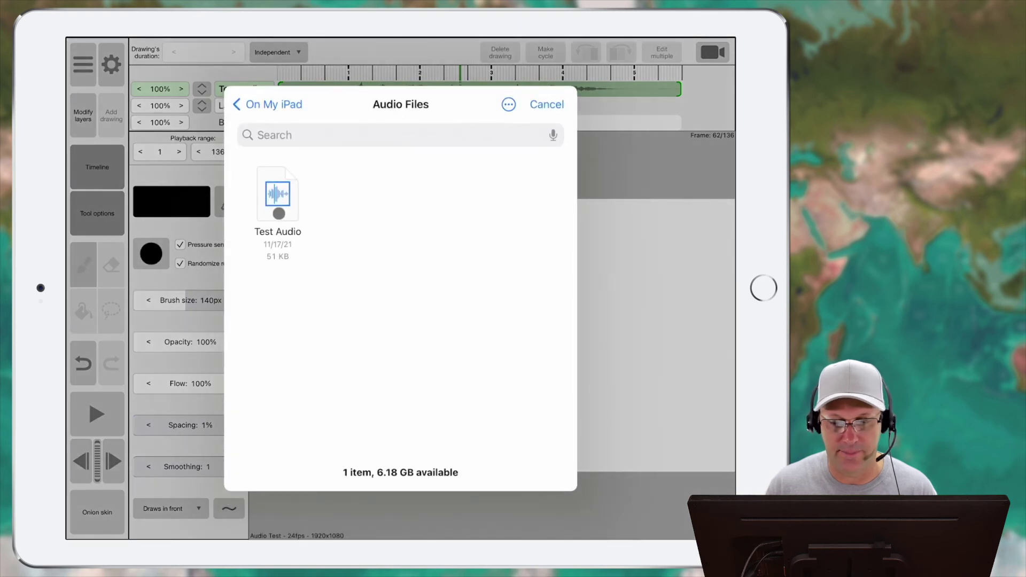
drag(424, 92, 688, 93)
drag(614, 93, 699, 96)
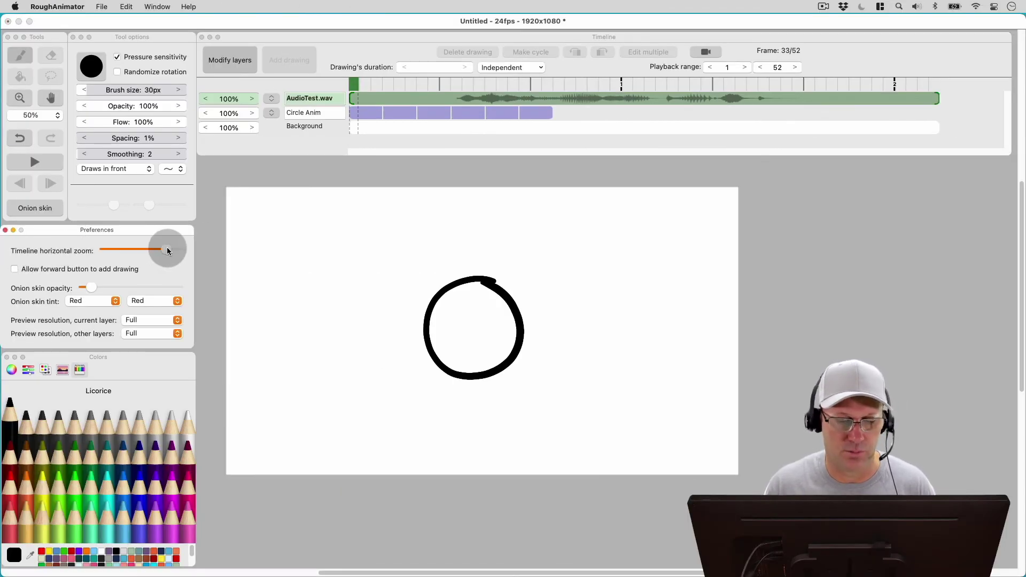
Step: Move the Timeline horizontal zoom slider out and back in for the AudioTest.wav project
mouse_move(166, 250)
mouse_down()
mouse_move(140, 248)
mouse_move(169, 249)
mouse_move(143, 245)
mouse_move(155, 254)
mouse_up()
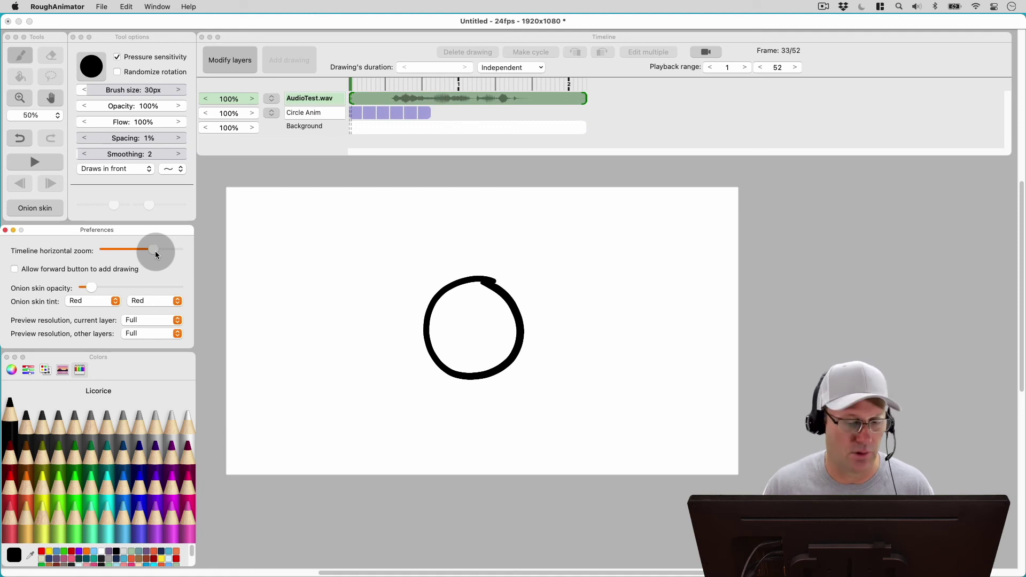
mouse_move(155, 254)
mouse_down()
mouse_move(138, 254)
mouse_move(165, 254)
mouse_move(164, 266)
mouse_up()
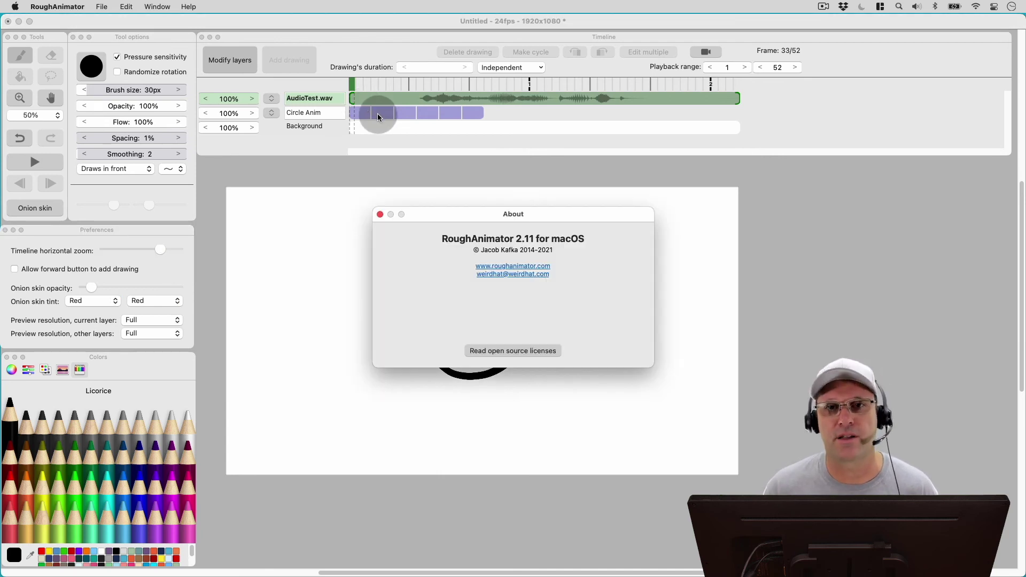
click(474, 214)
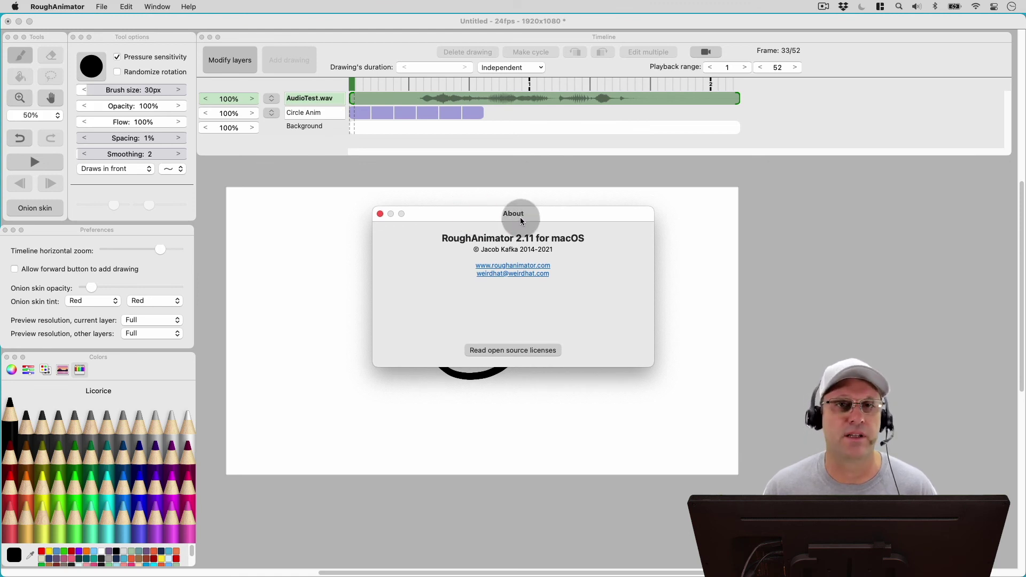